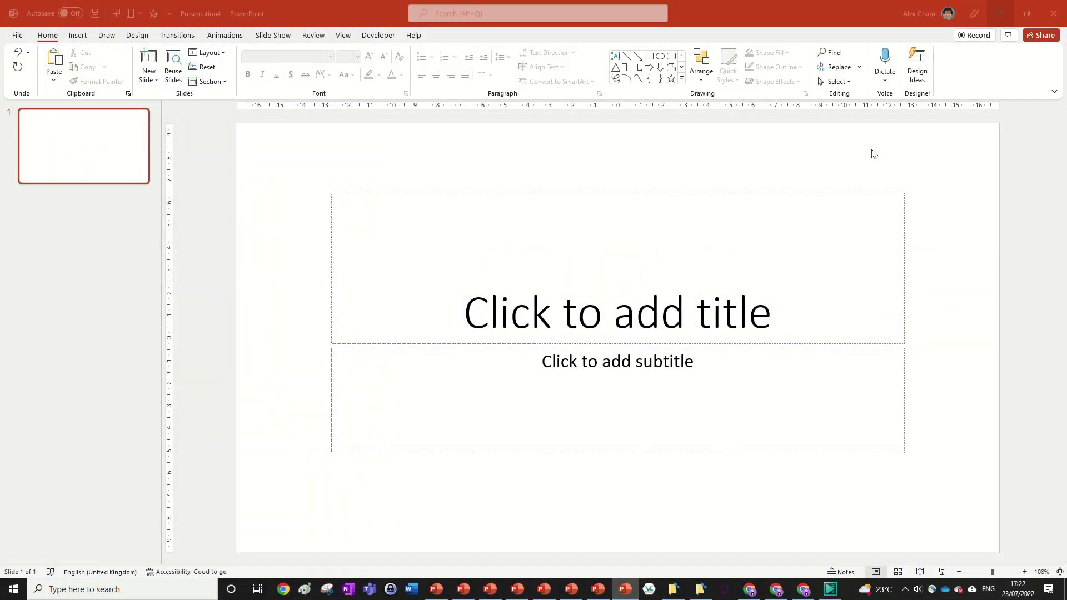
- Apply the Blank layout and place a text box reading 'TEXT' near the slide's centre
left_click(214, 54)
left_click(210, 218)
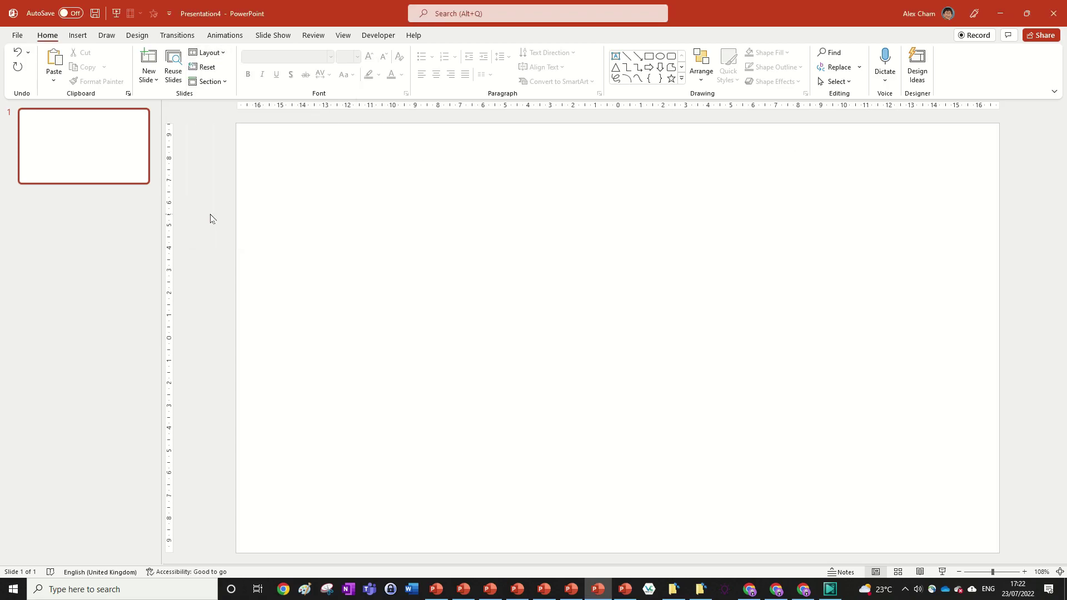
left_click(615, 57)
left_click(508, 325)
type("TEXT")
- Reselect the TEXT box and highlight its Calibri font name for replacement
left_click(664, 359)
left_click(537, 321)
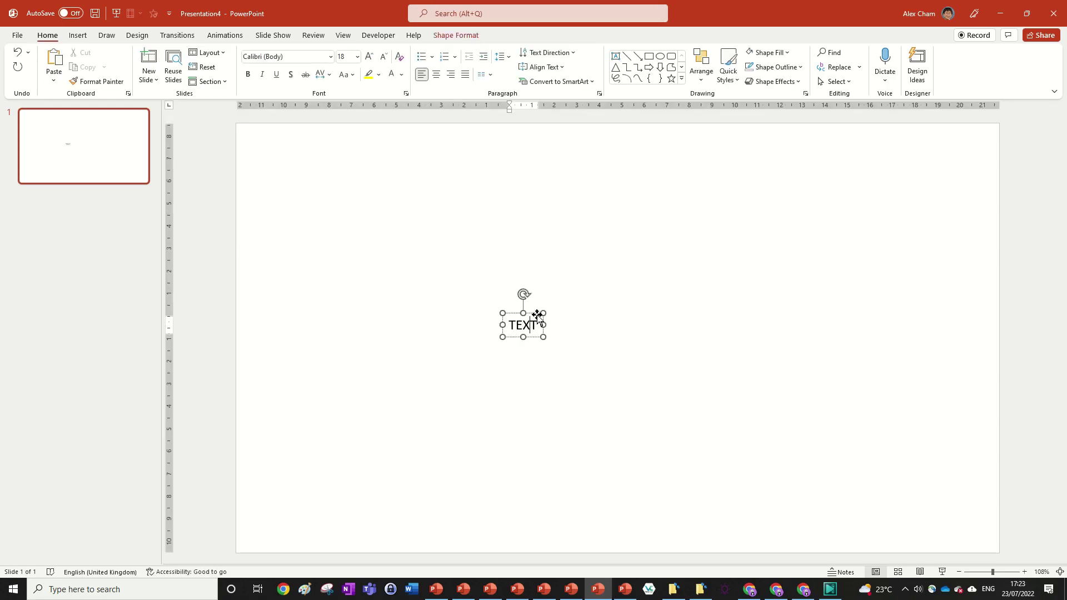
left_click(313, 55)
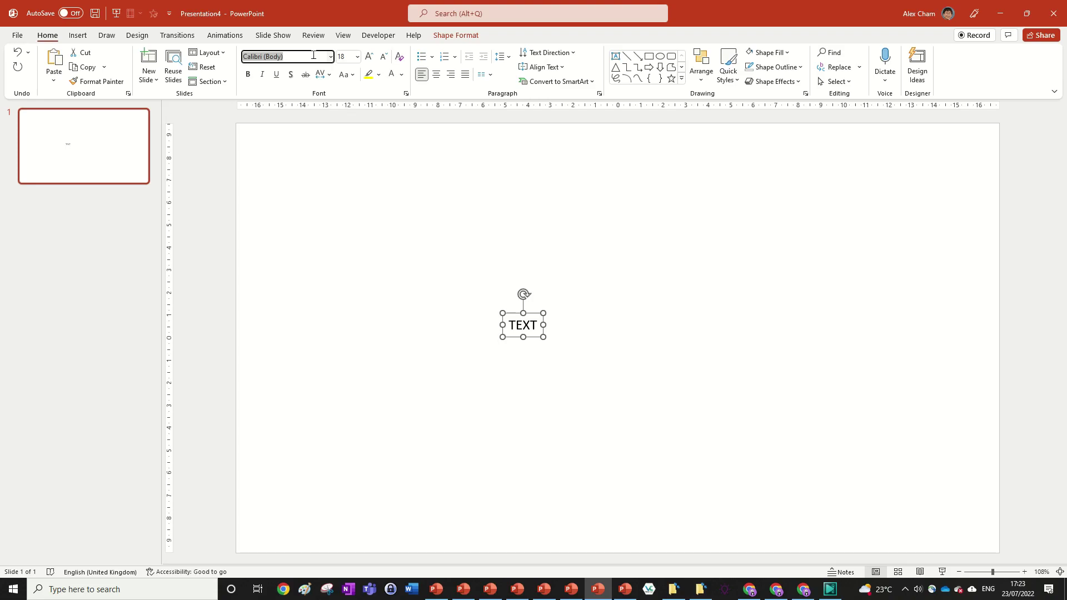
- Change TEXT to Poppins, enlarge it to 199 pt, and make it bold
type("Poppins")
key("Return")
left_click(368, 57)
left_click(368, 57)
left_click(368, 57)
left_click(368, 57)
left_click(368, 57)
left_click(367, 57)
left_click(368, 57)
left_click(368, 57)
left_click(368, 58)
left_click(367, 58)
left_click(367, 57)
left_click(368, 57)
left_click(368, 57)
left_click(368, 57)
left_click(368, 57)
key("ctrl+b")
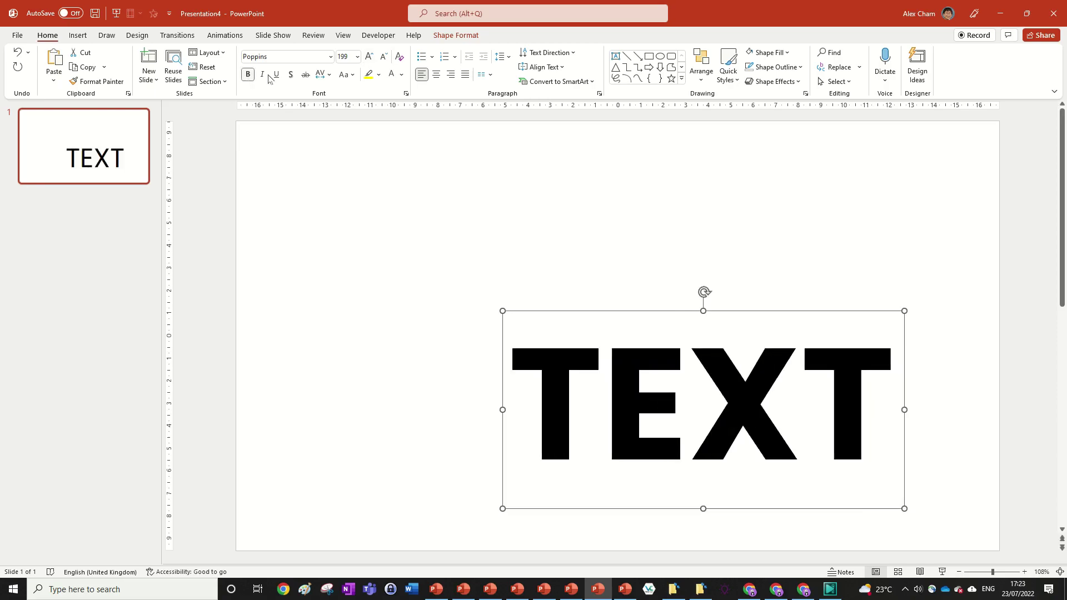
- Align the TEXT box to the slide's centre and middle
left_click(455, 35)
left_click(793, 65)
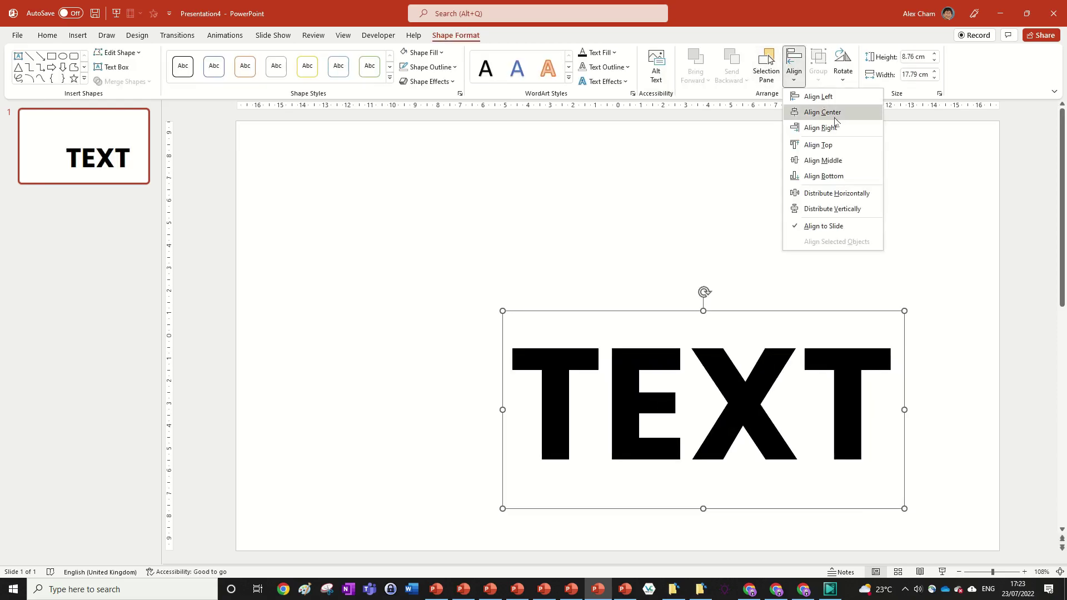
left_click(822, 113)
left_click(794, 65)
left_click(852, 161)
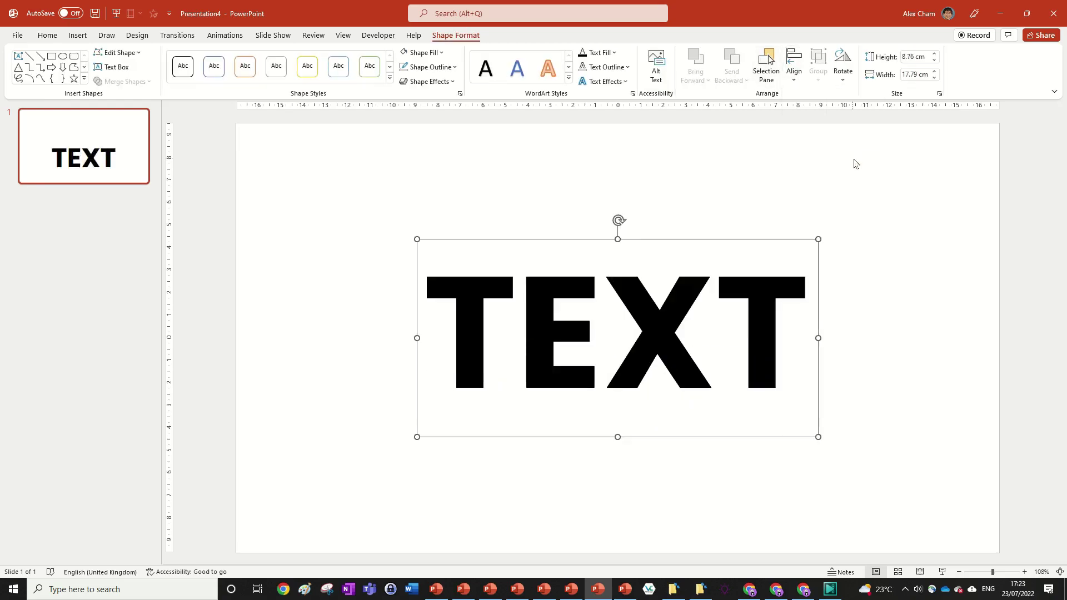
- Centre-align the text inside its box, then deselect it
left_click(47, 35)
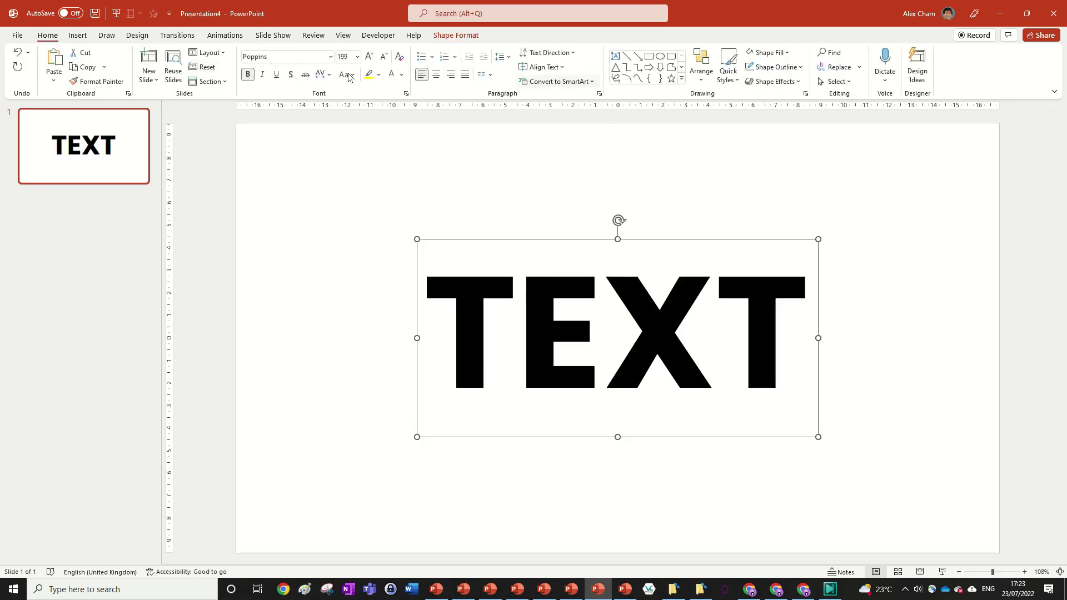
left_click(436, 74)
left_click(543, 66)
left_click(544, 67)
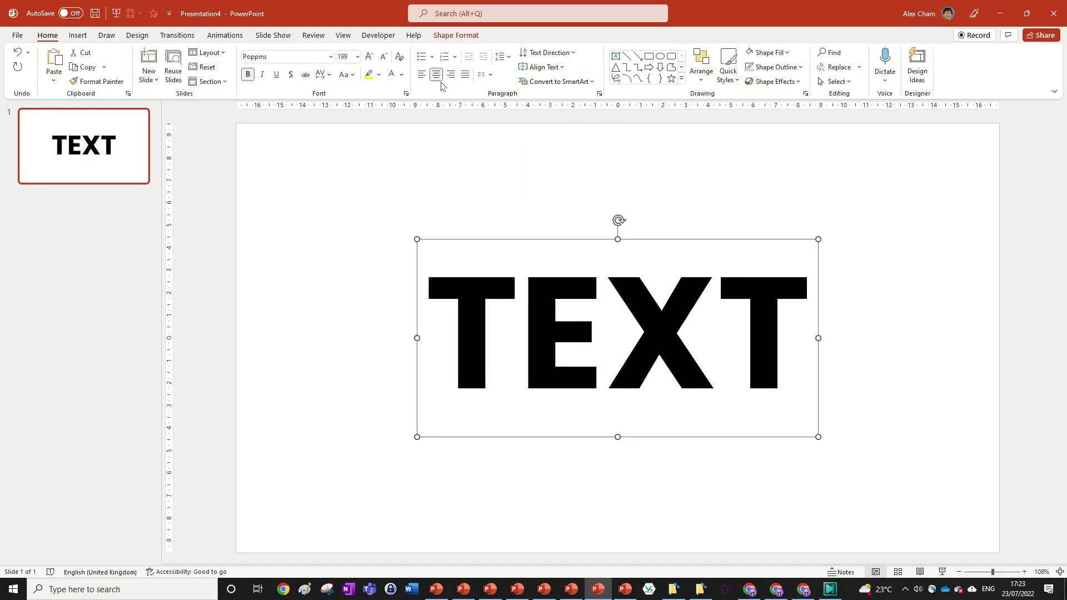
left_click(847, 200)
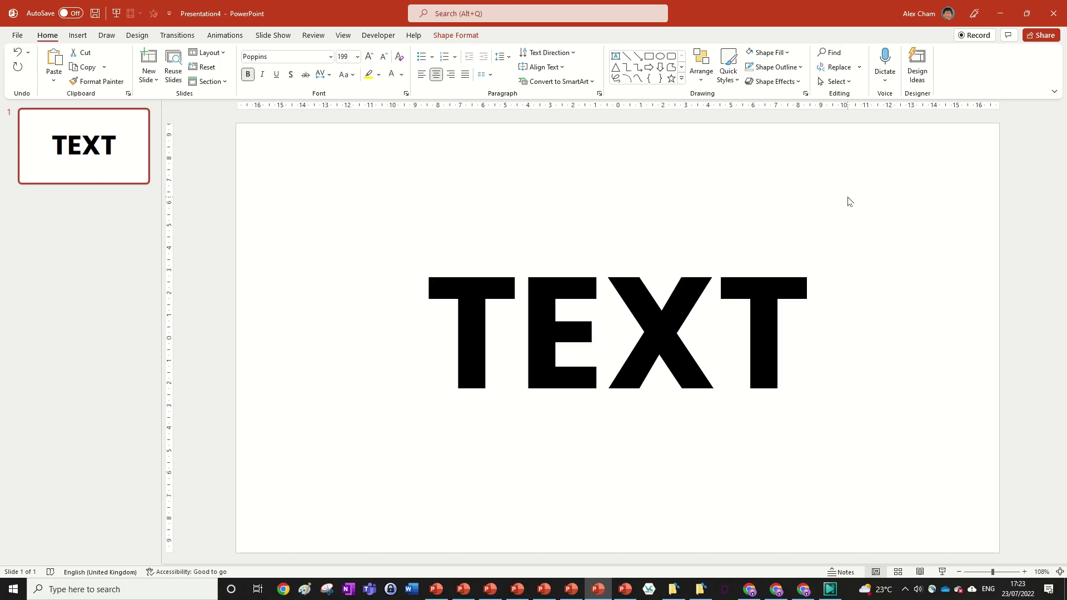
- Duplicate the TEXT box with Ctrl+D and align the copy to the slide's centre and middle
scroll(899, 250, "down", 3)
scroll(898, 250, "down", 1)
scroll(745, 248, "up", 1)
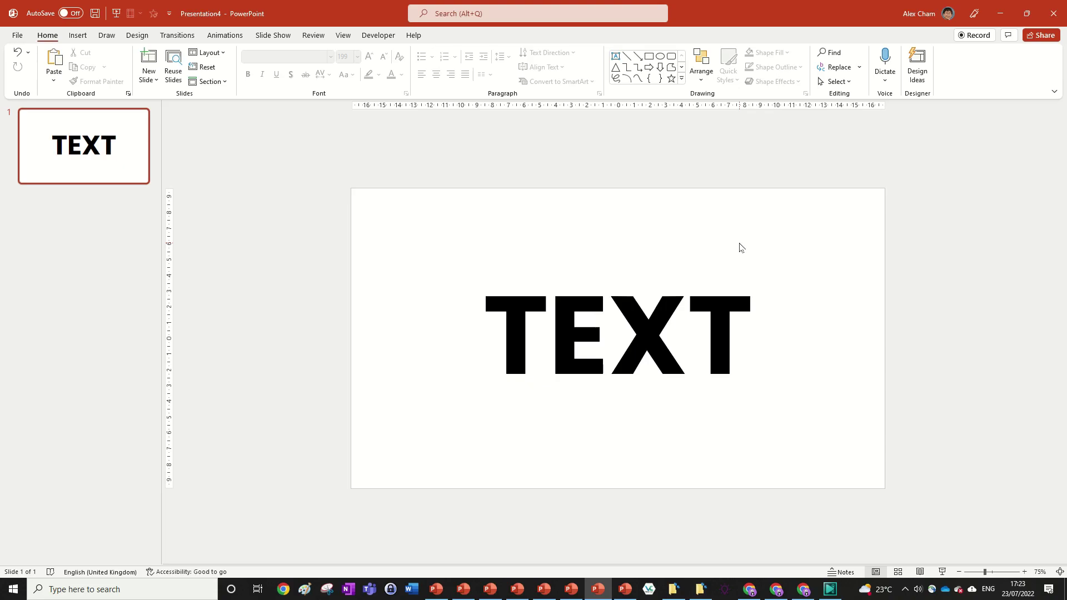
left_click(713, 313)
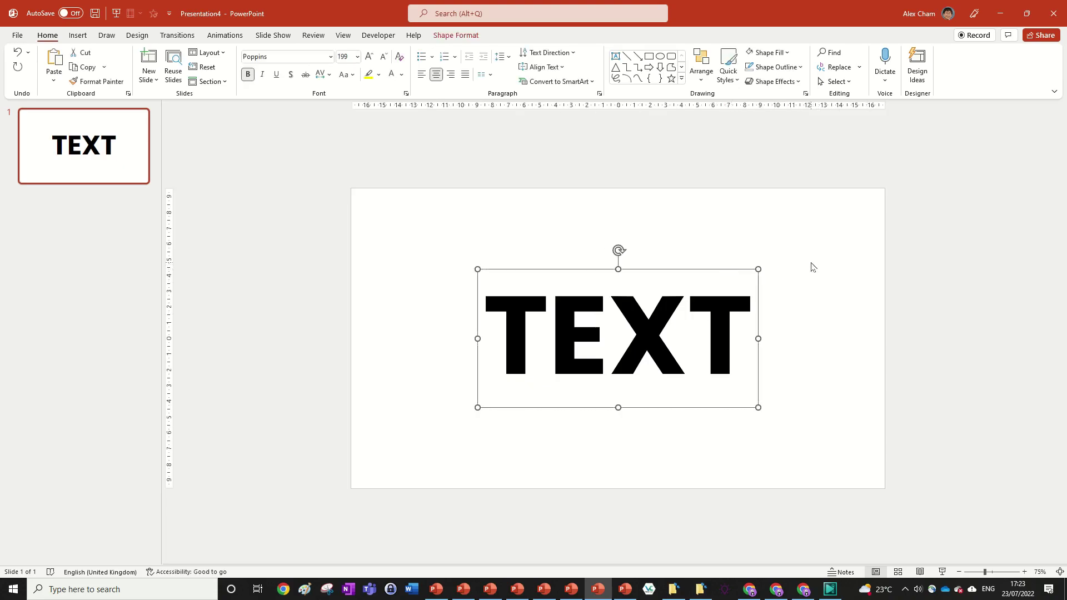
key("ctrl+d")
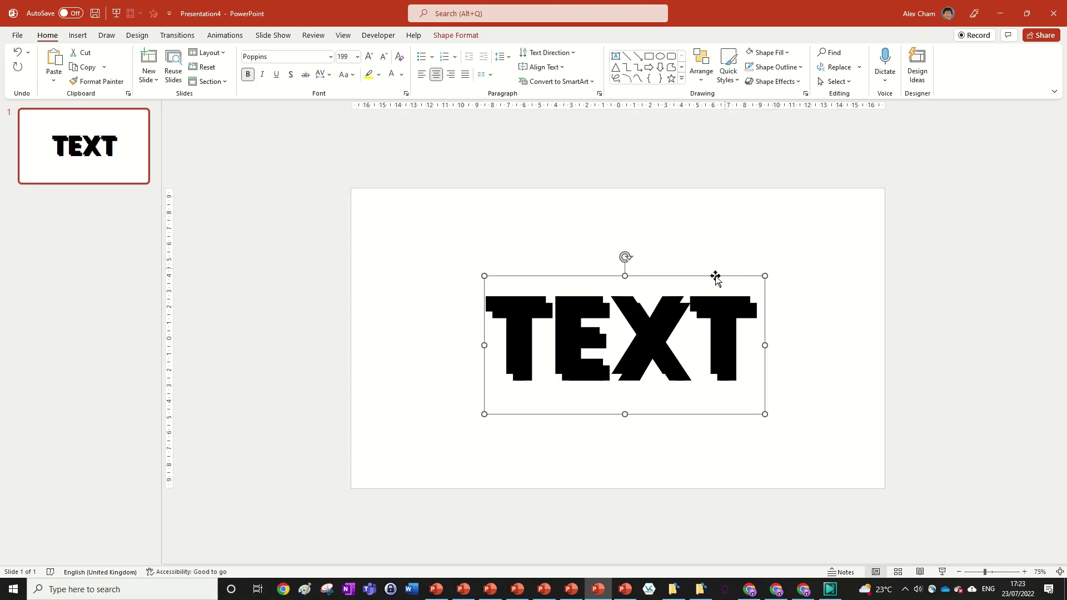
left_click(456, 35)
left_click(794, 66)
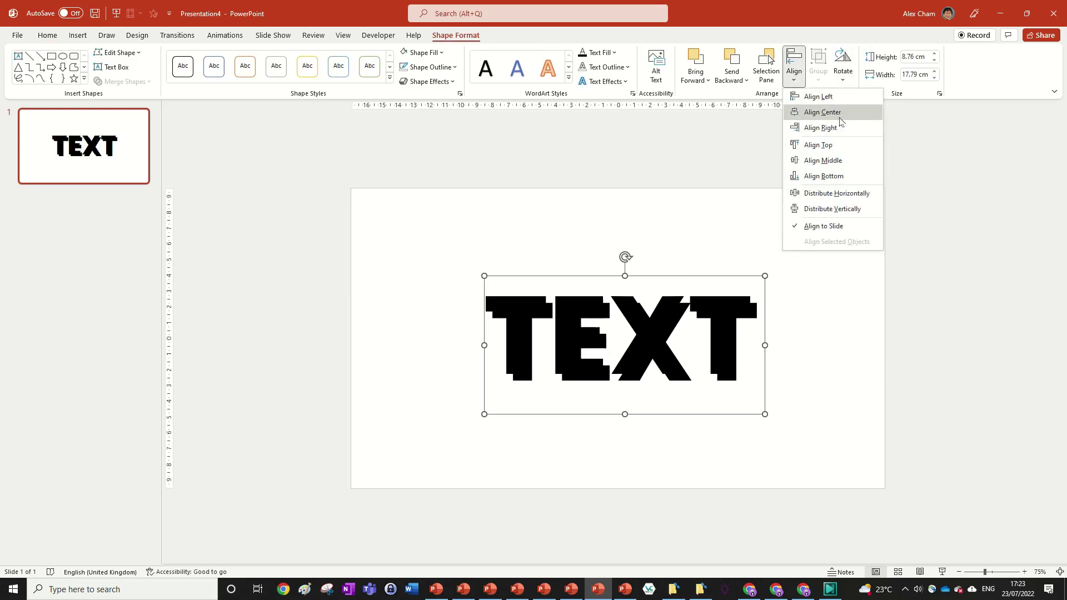
left_click(822, 112)
left_click(794, 66)
left_click(833, 161)
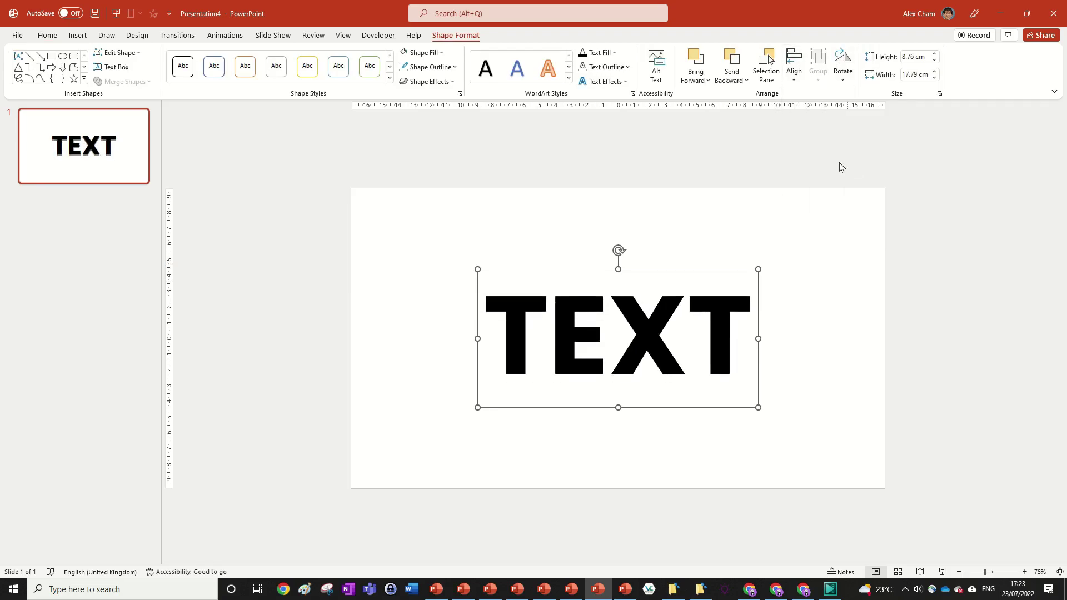
left_click(900, 355)
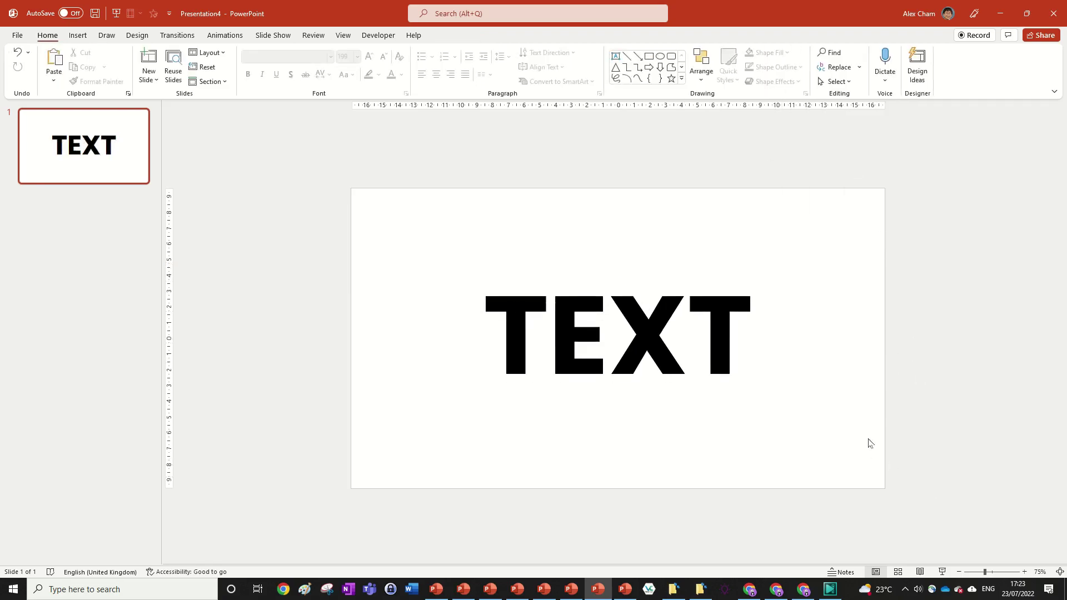
- Marquee-select the stacked TEXT boxes, leave alignment unchanged, then reselect one TEXT box as a shape
left_click_drag(867, 441, 275, 172)
left_click(450, 36)
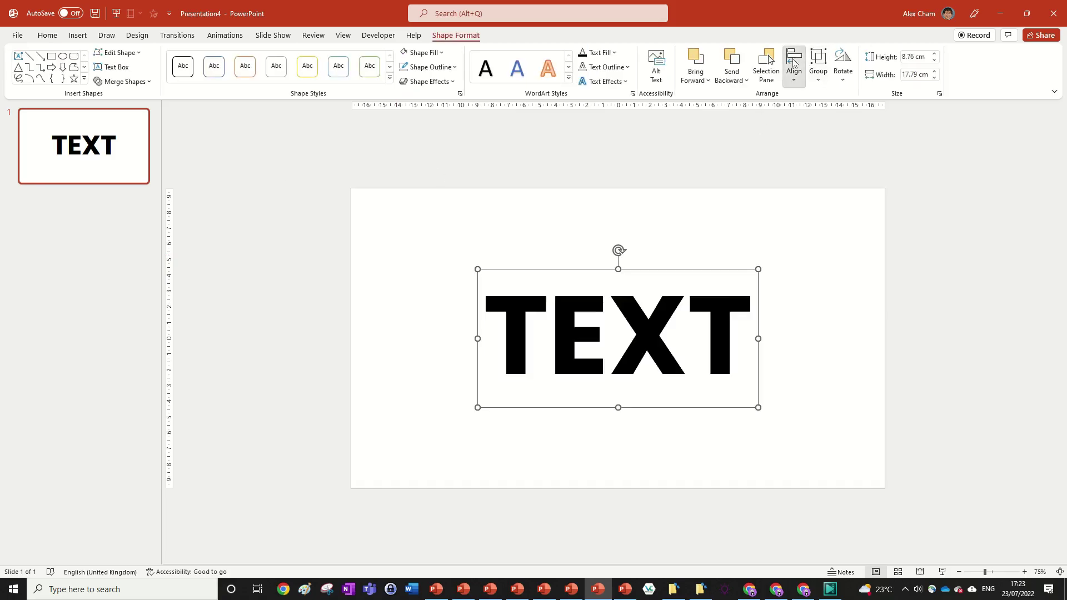
left_click(794, 66)
key("Escape")
left_click(858, 157)
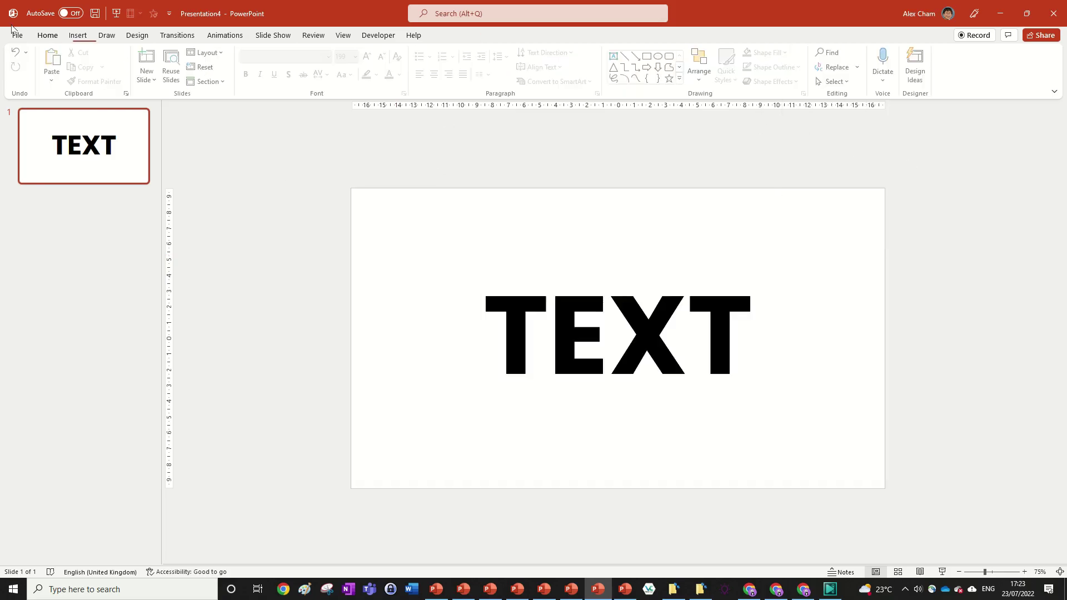
left_click(655, 323)
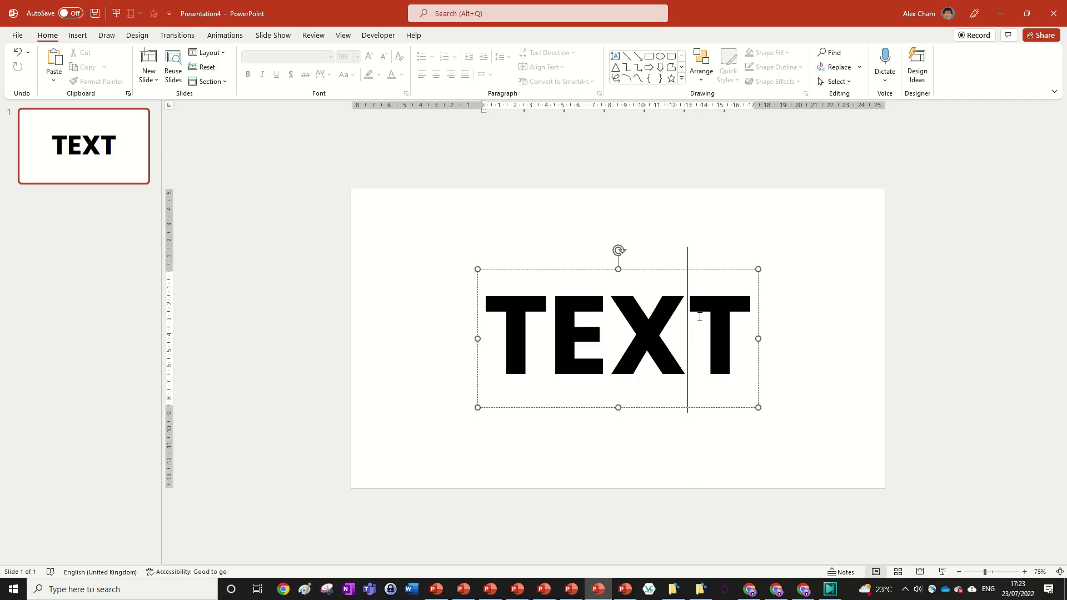
left_click(700, 270)
left_click(47, 35)
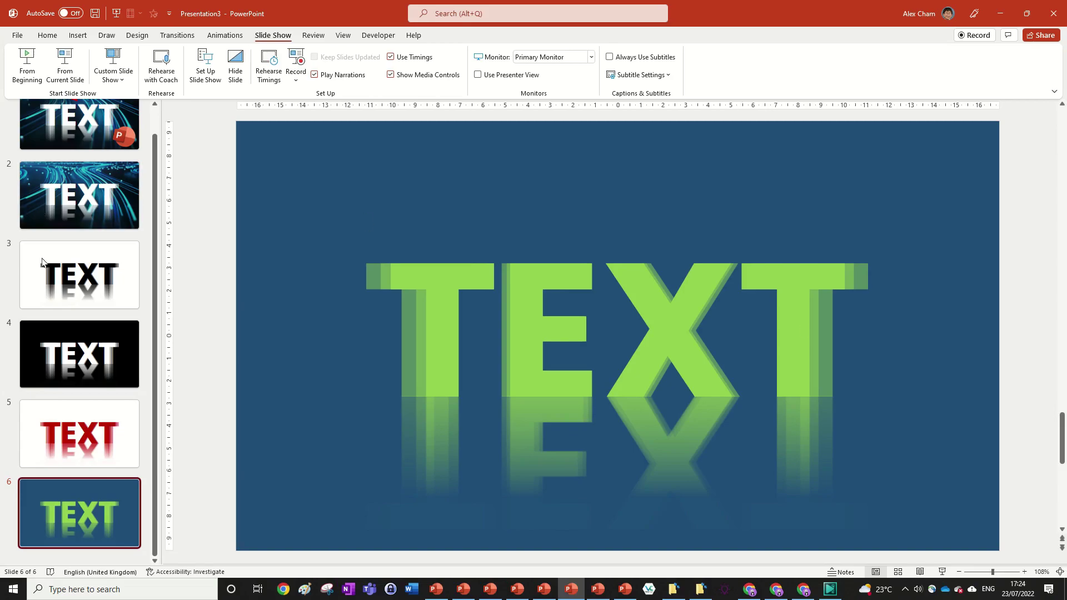
left_click(45, 262)
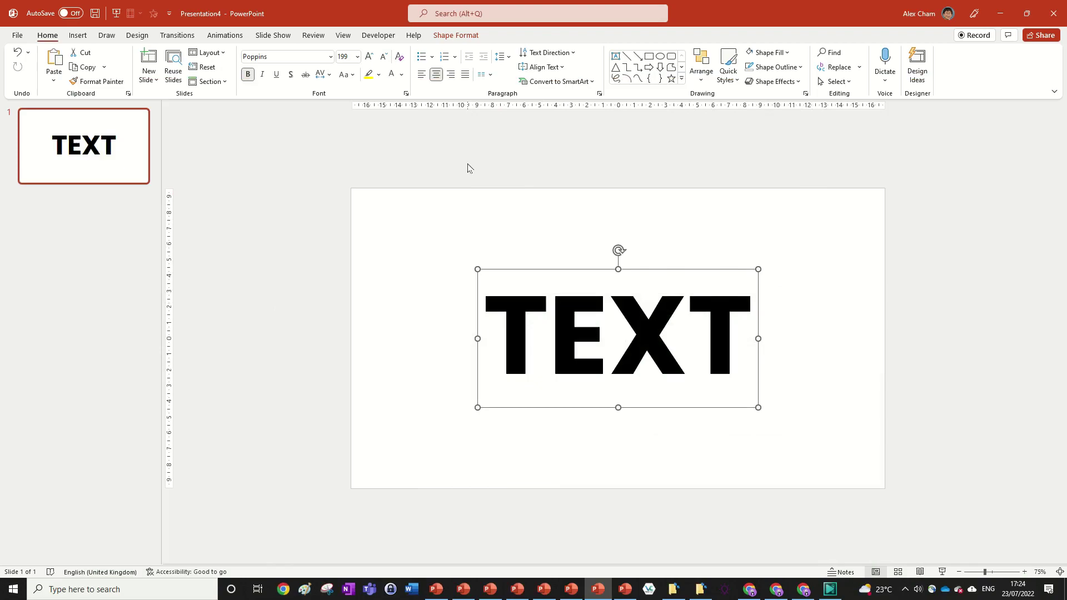
- Widen the TEXT box evenly on both sides and bring up the character spacing choices
left_click_drag(758, 339, 805, 340)
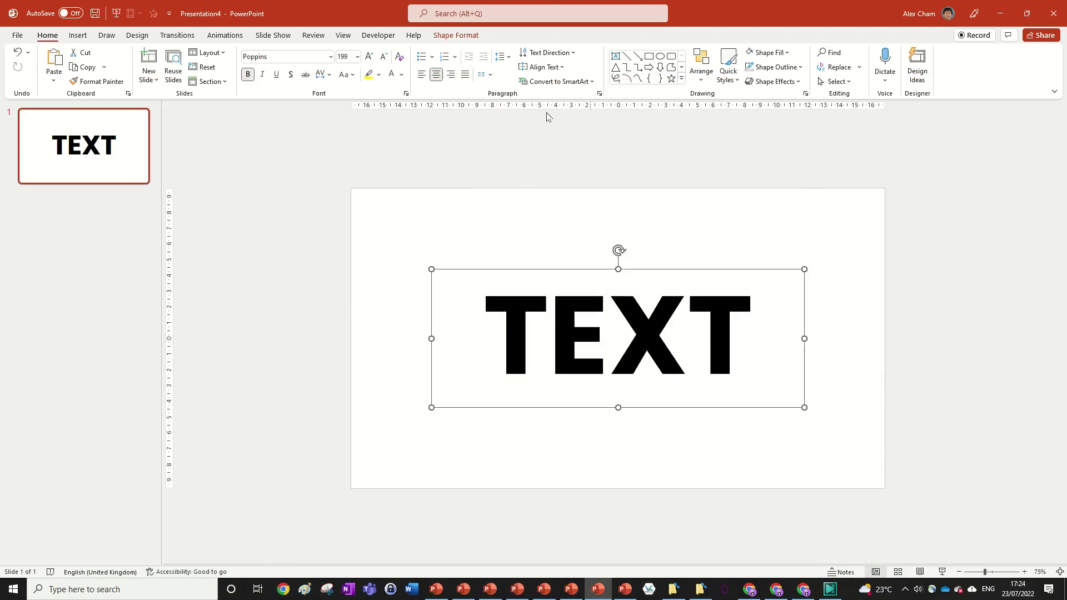
left_click(323, 78)
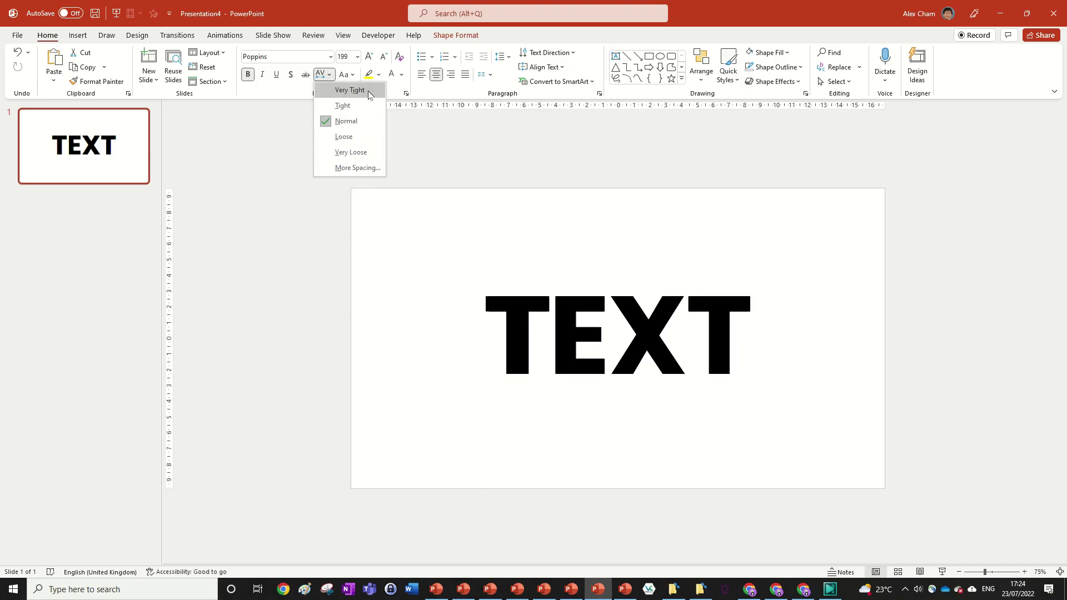
- Try copying TEXT upward above the original, then undo that copy
left_click(485, 174)
left_click_drag(682, 269, 682, 176, "ctrl")
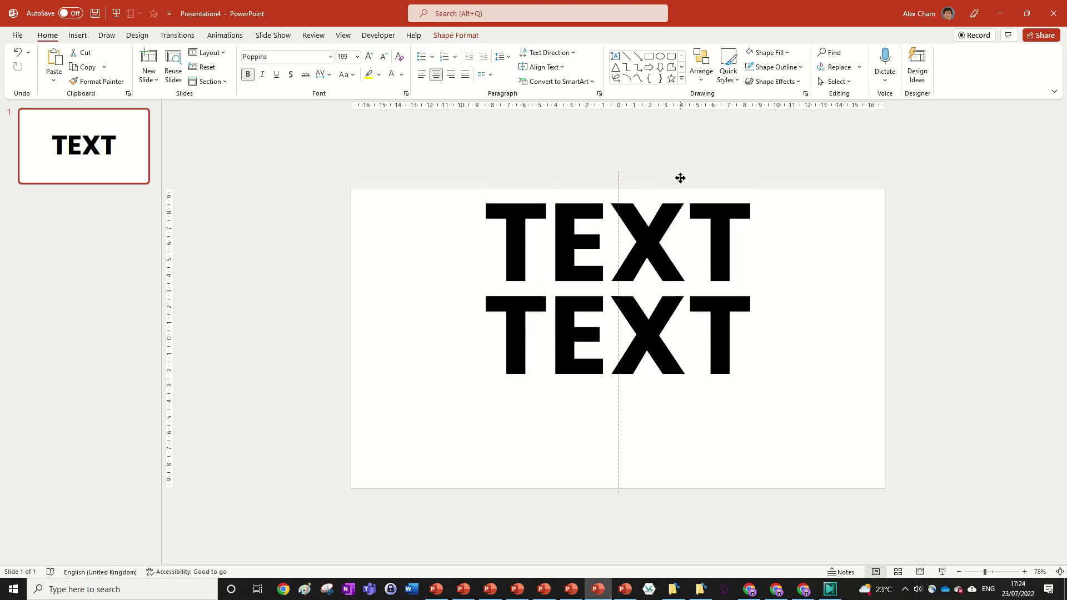
left_click(319, 77)
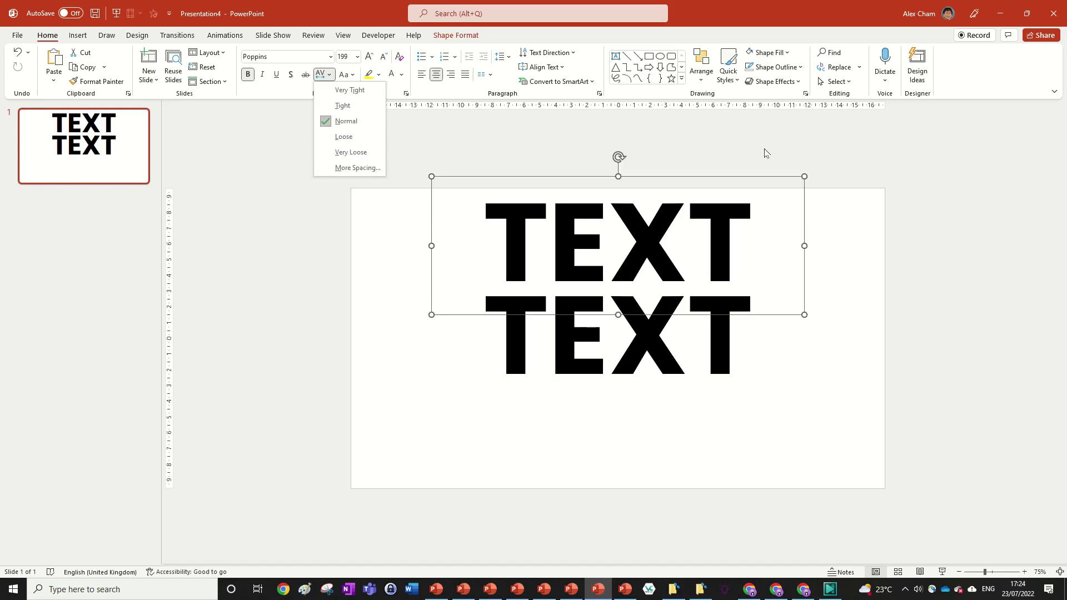
key("Escape")
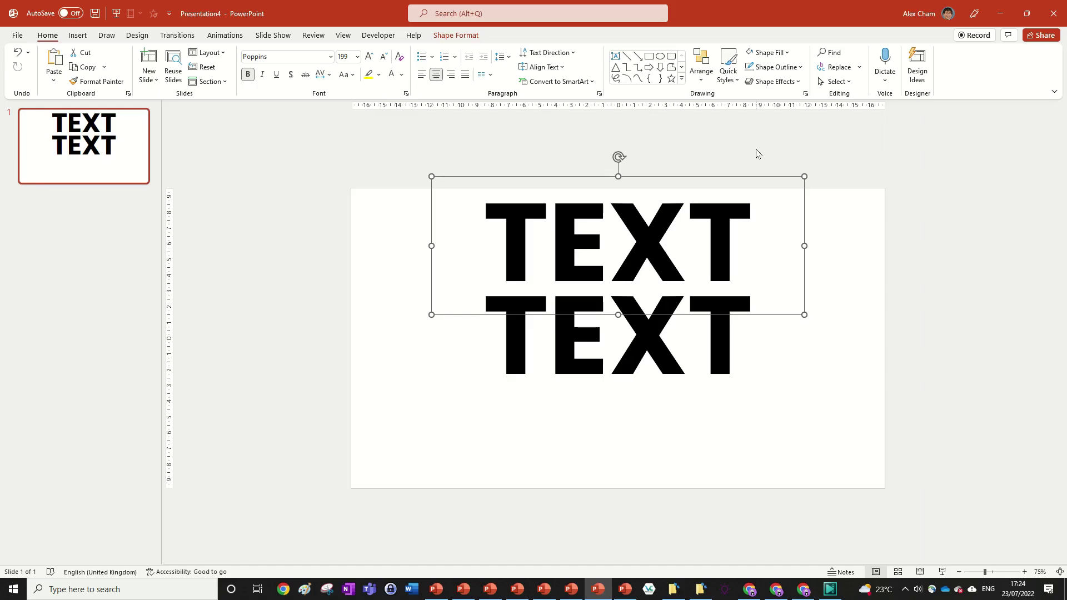
key("ctrl+z")
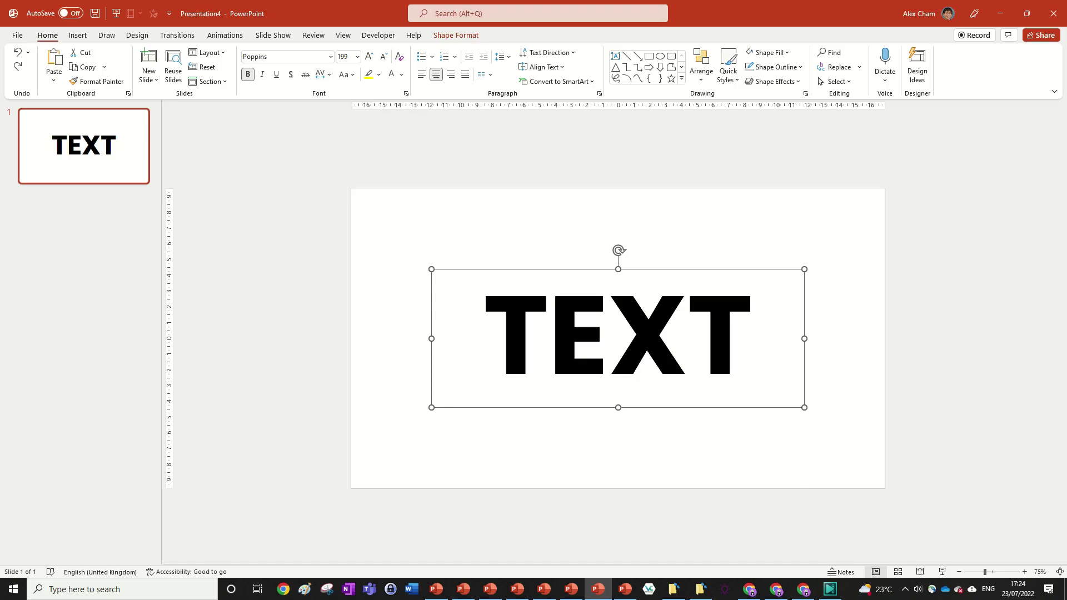
- Set the TEXT character spacing to Expanded by 10 pt
left_click(323, 76)
left_click(364, 169)
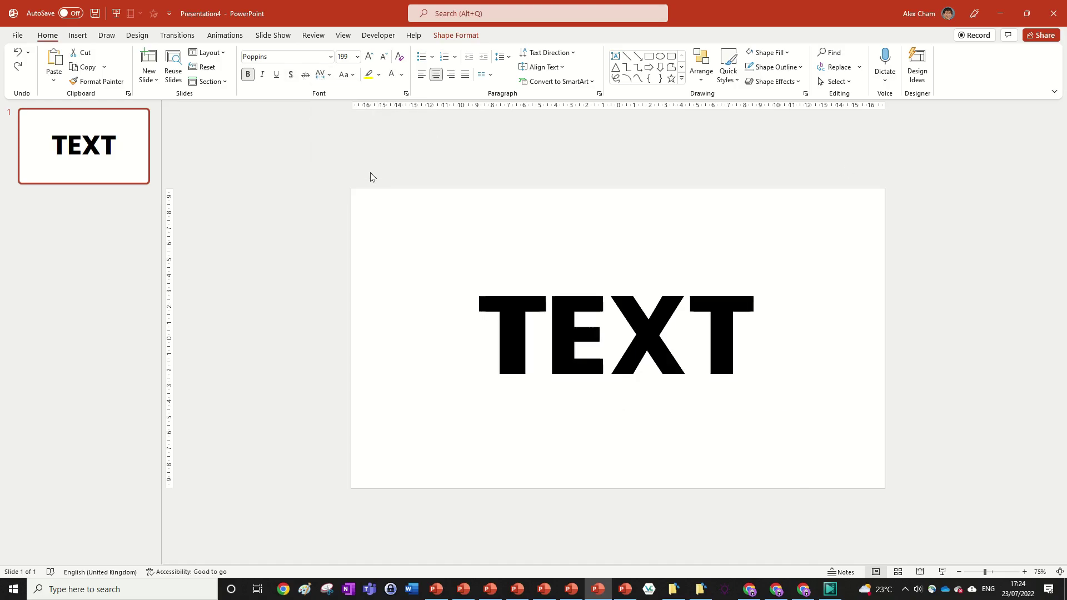
left_click(510, 244)
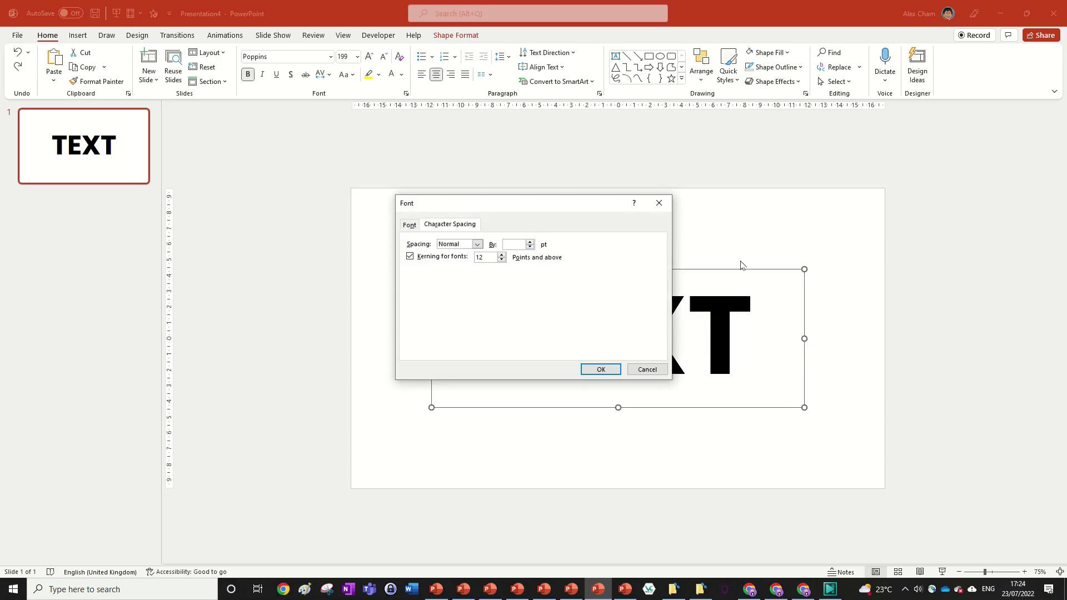
type("10")
key("Return")
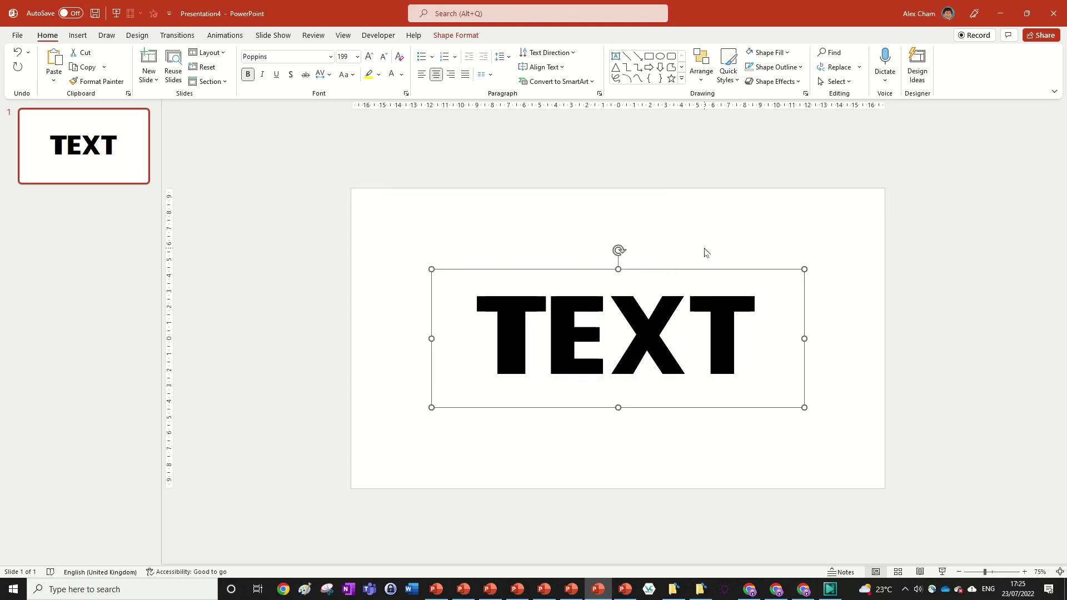
- Set this TEXT copy's text fill transparency to 60% in the Format Shape pane
left_click(447, 35)
left_click(608, 86)
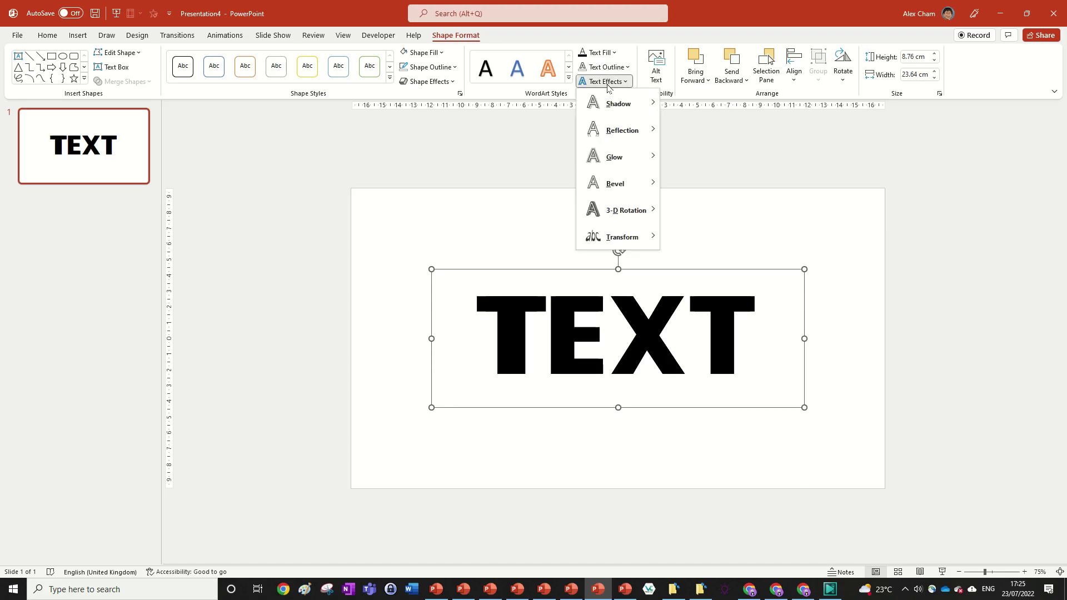
mouse_move(619, 104)
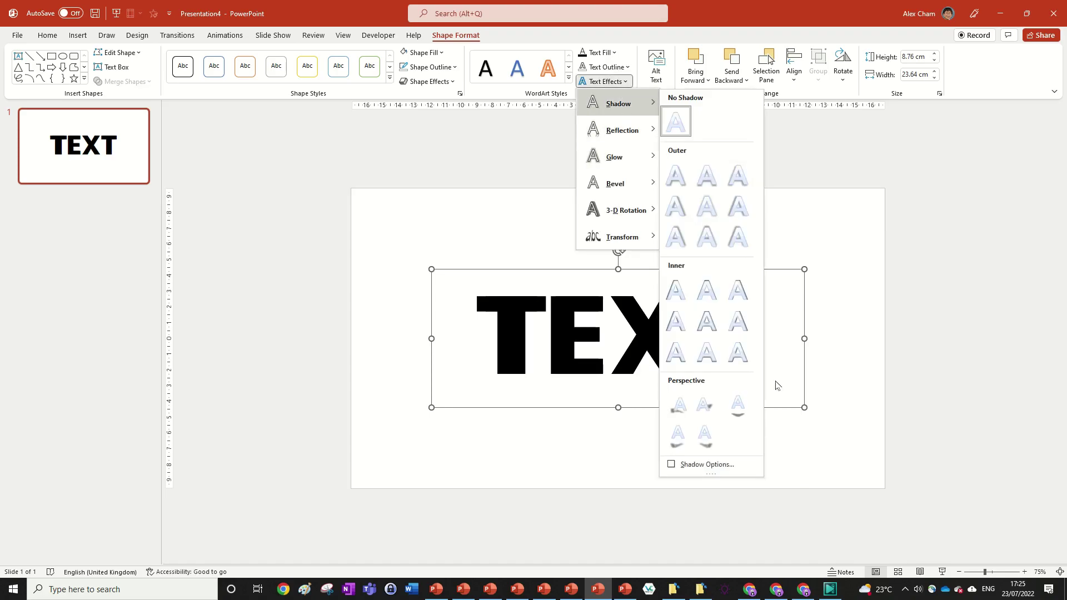
left_click(706, 465)
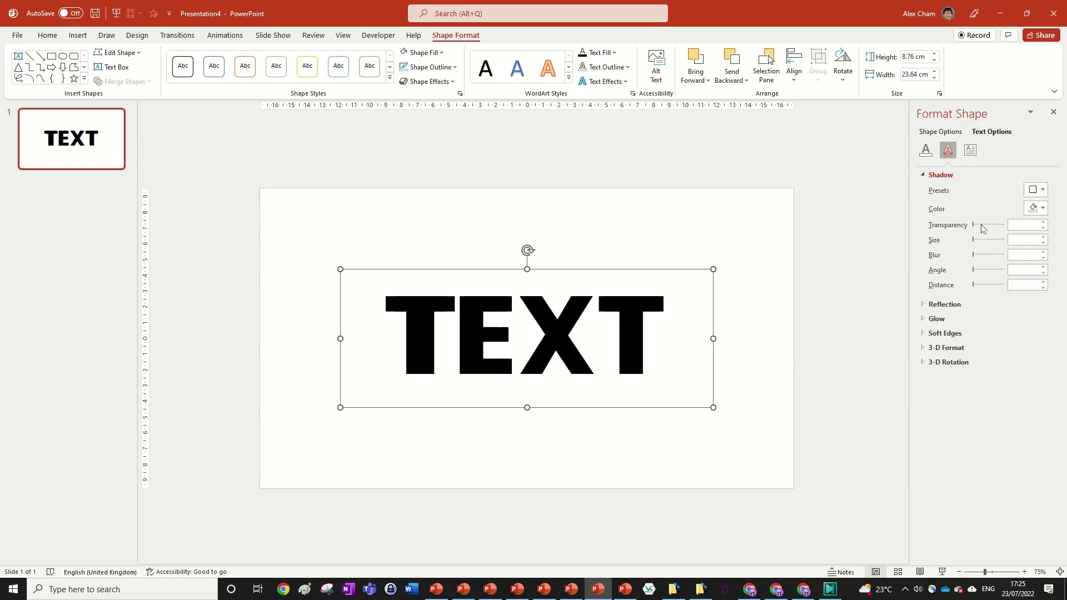
left_click(926, 151)
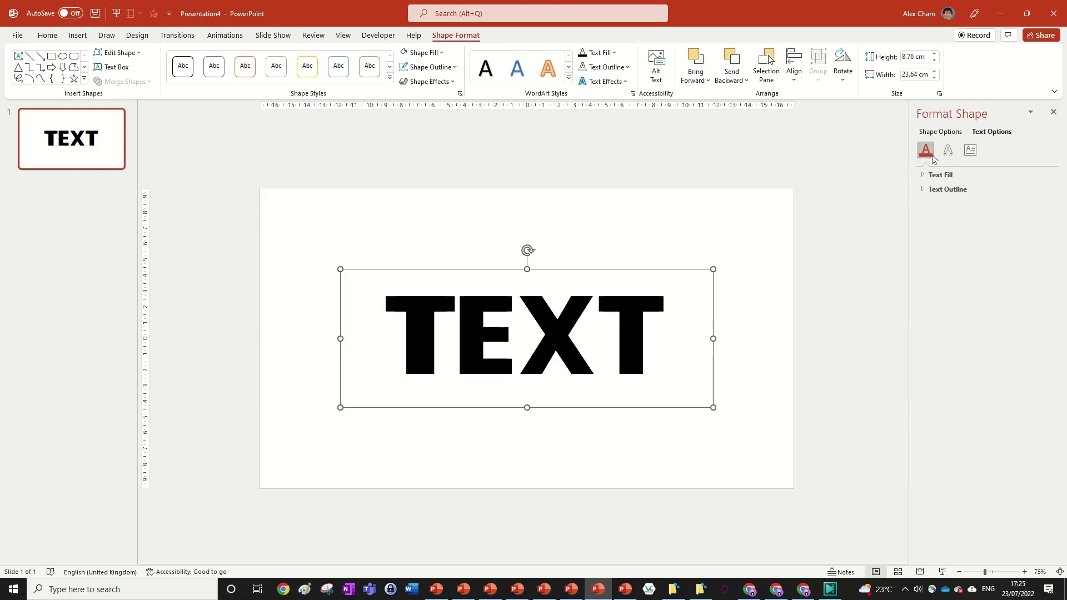
left_click(929, 175)
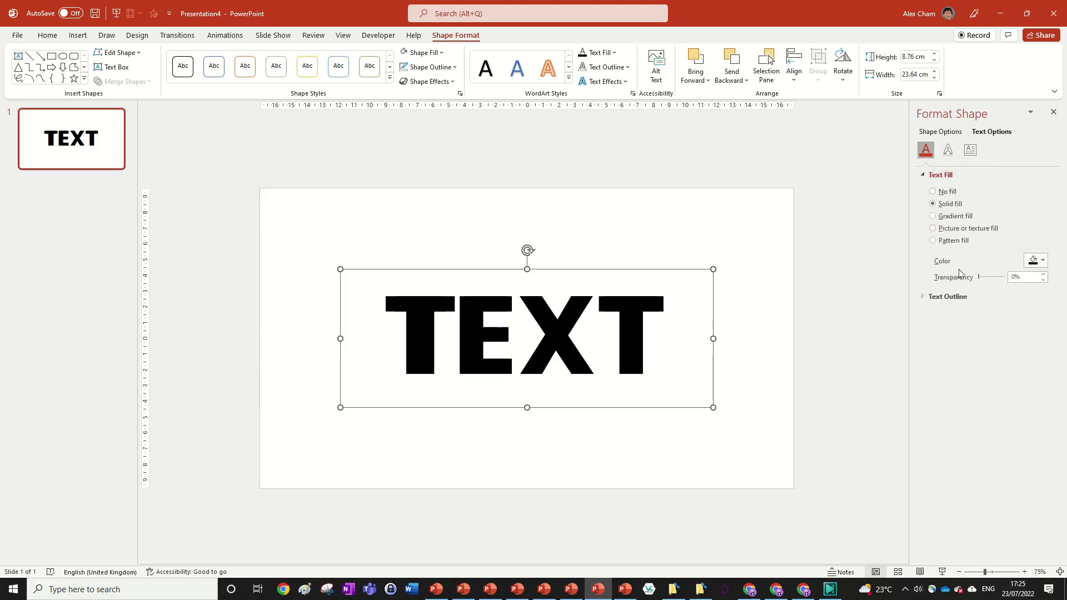
left_click(1012, 276)
type("6")
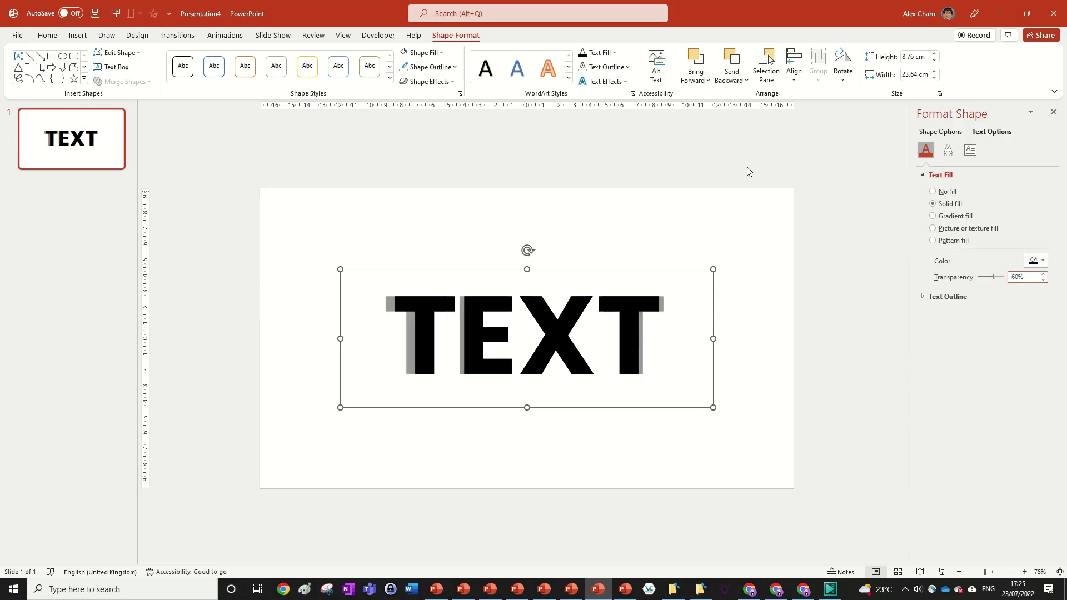
left_click(779, 245)
- Centre the TEXT box horizontally, then nudge it slightly right so the grey copy shows
left_click(671, 307)
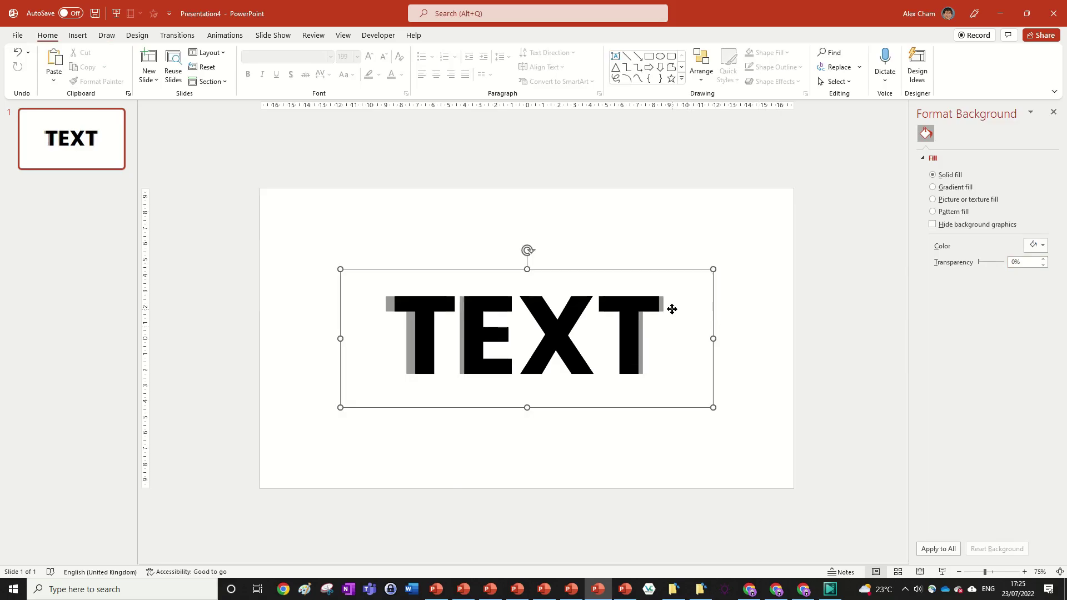
left_click(726, 308)
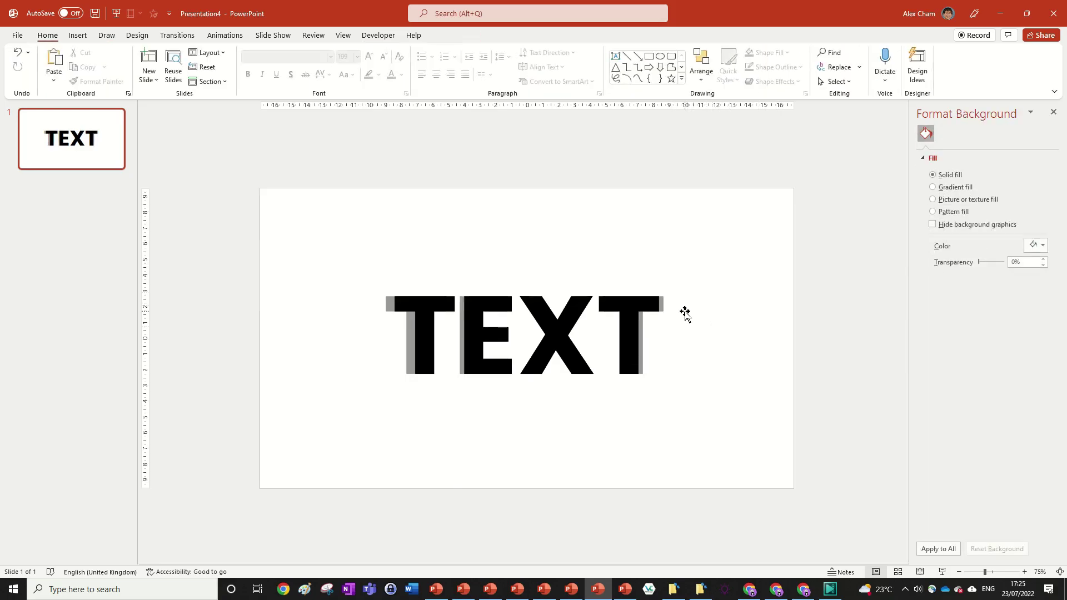
left_click(707, 316)
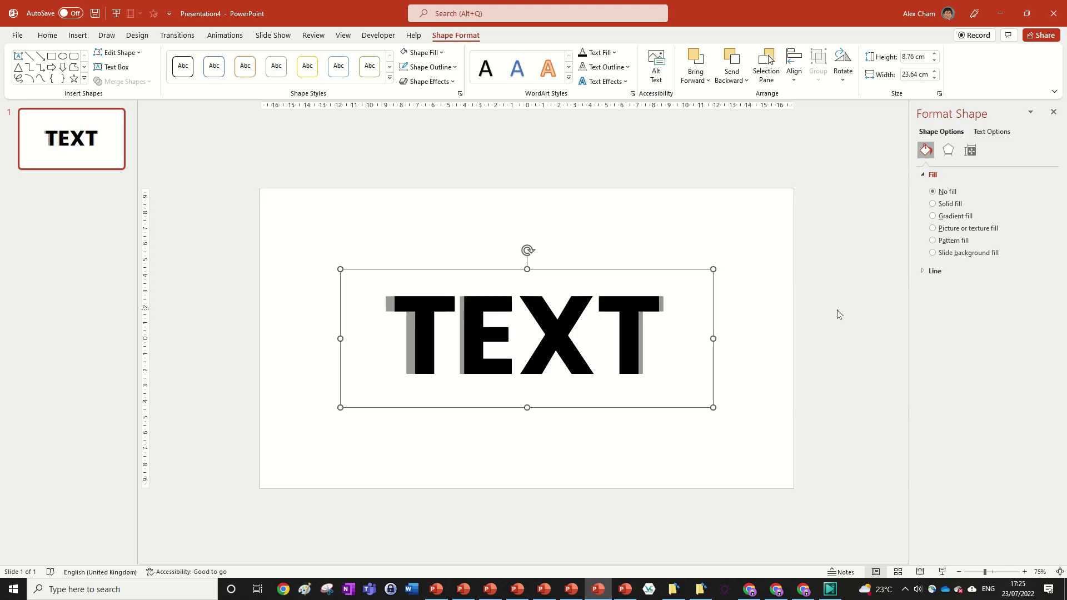
left_click(794, 64)
left_click(812, 114)
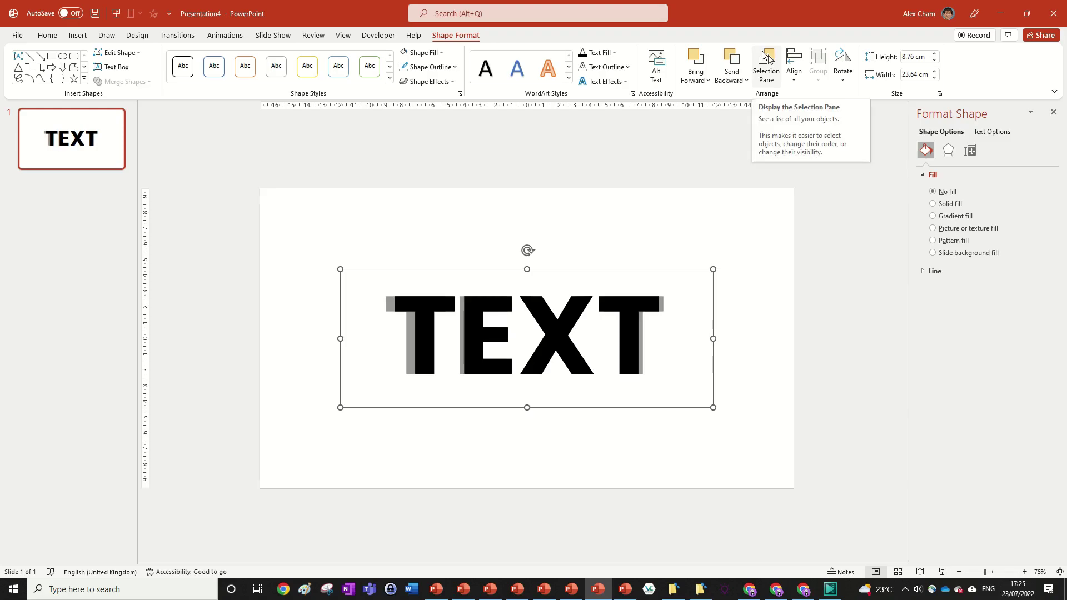
key("ctrl+Right")
key("ctrl+Right")
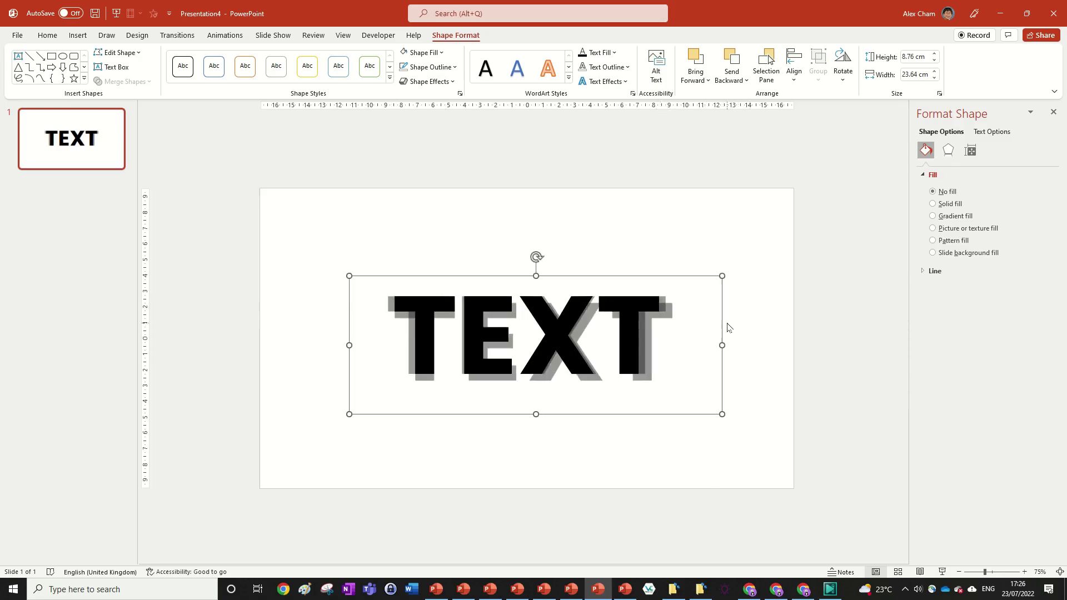
left_click_drag(678, 272, 676, 272)
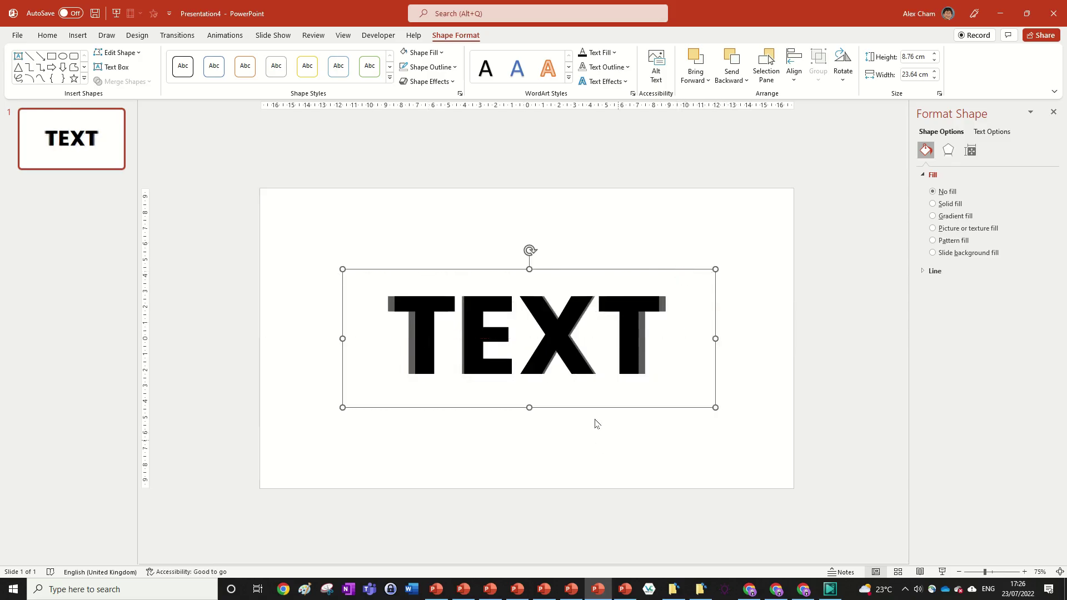
- Set this TEXT copy's spacing to Expanded by 2 pt and nudge it right
left_click(46, 35)
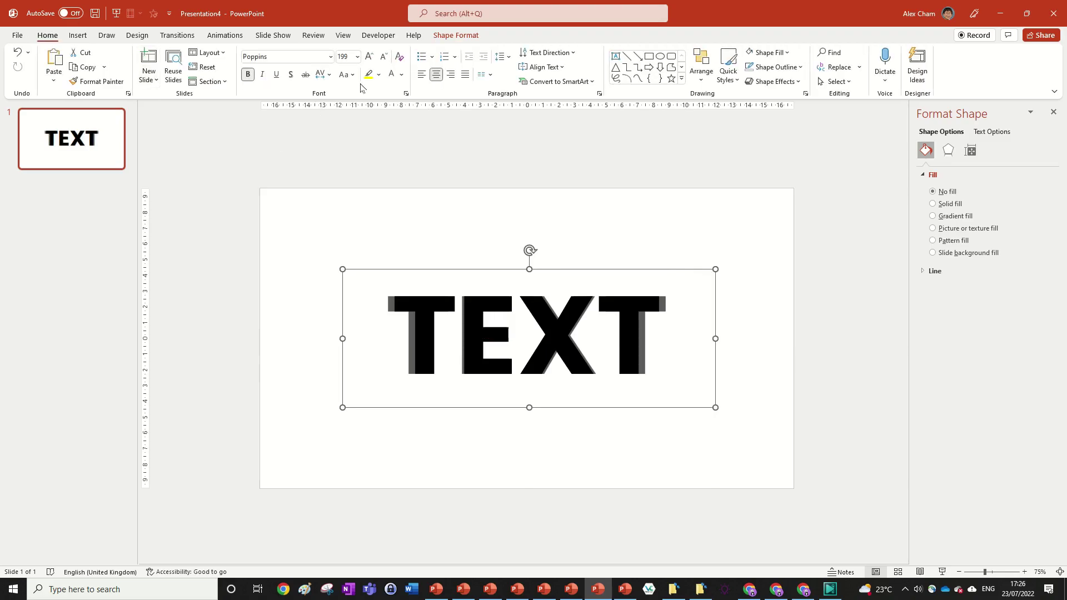
left_click(320, 80)
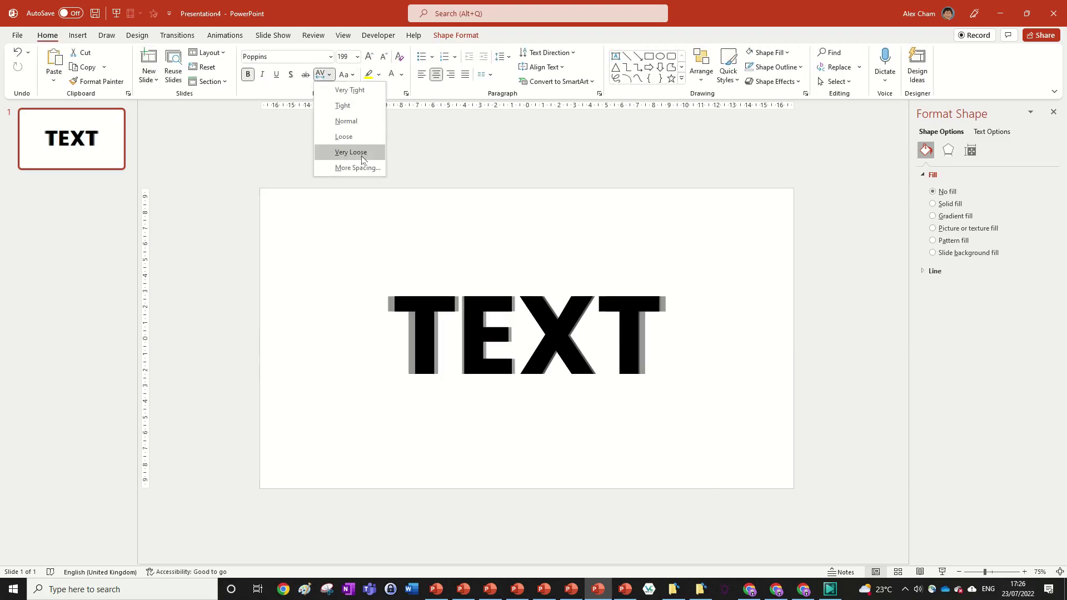
left_click(348, 167)
key("Tab")
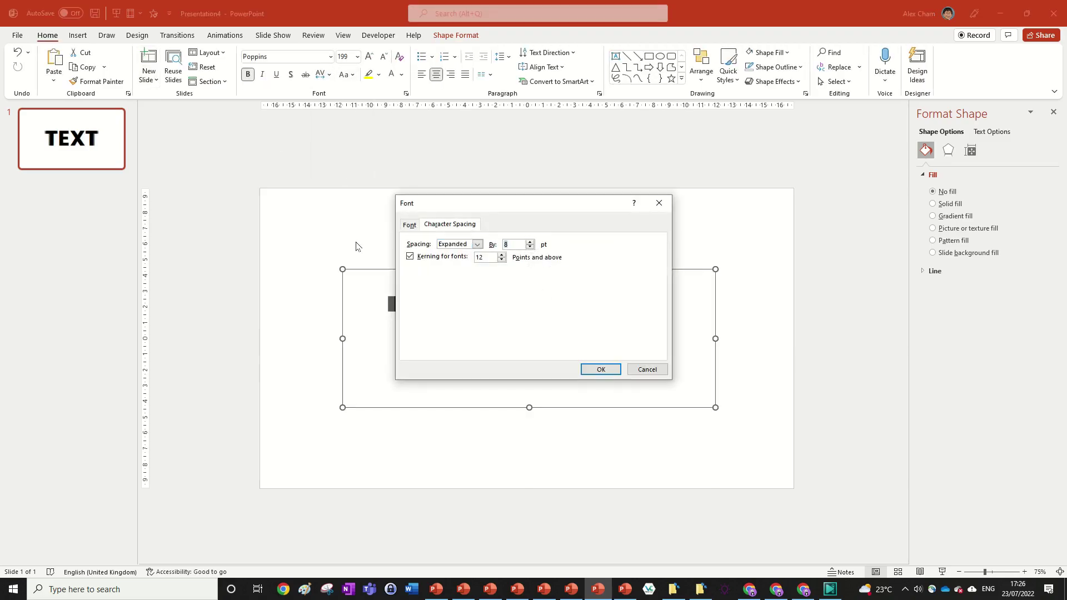
type("2")
key("Return")
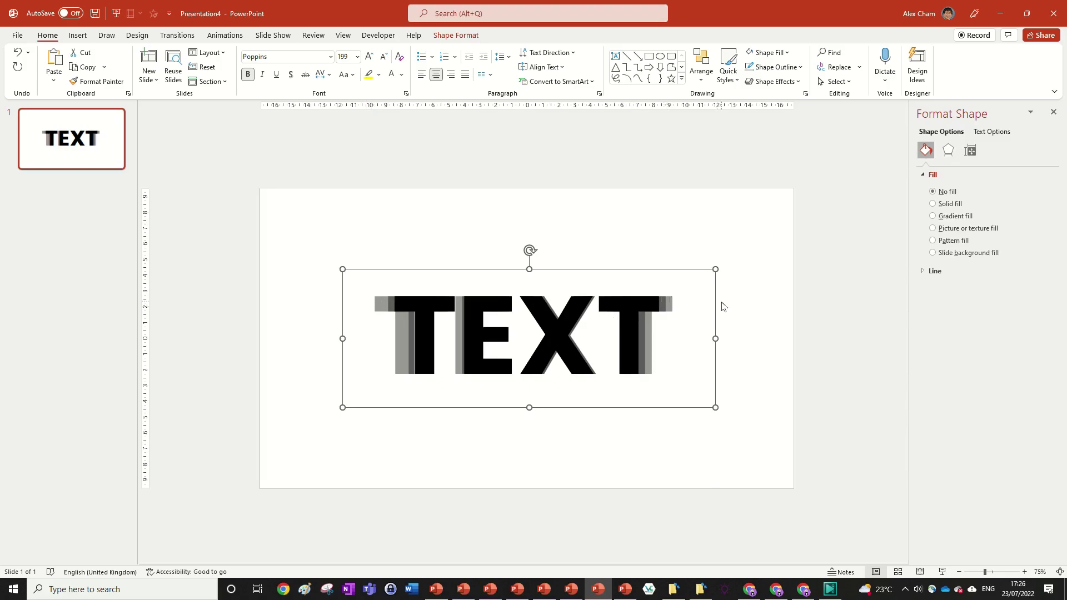
key("Right")
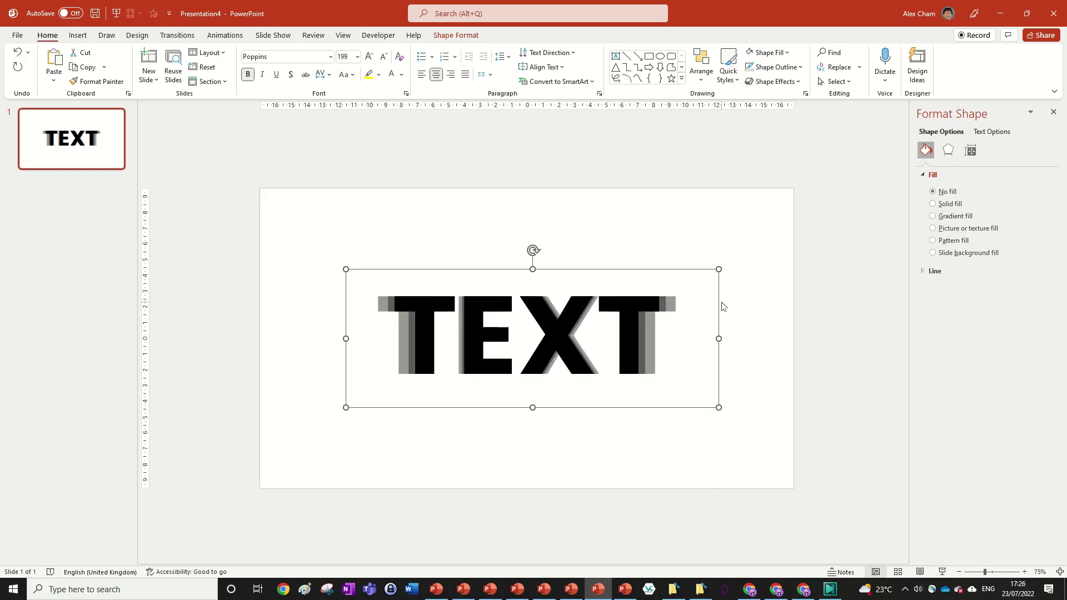
- Select every stacked TEXT copy and apply a Reflection Variations preset from Text Effects
left_click(750, 257)
scroll(747, 257, "down", 4, "ctrl")
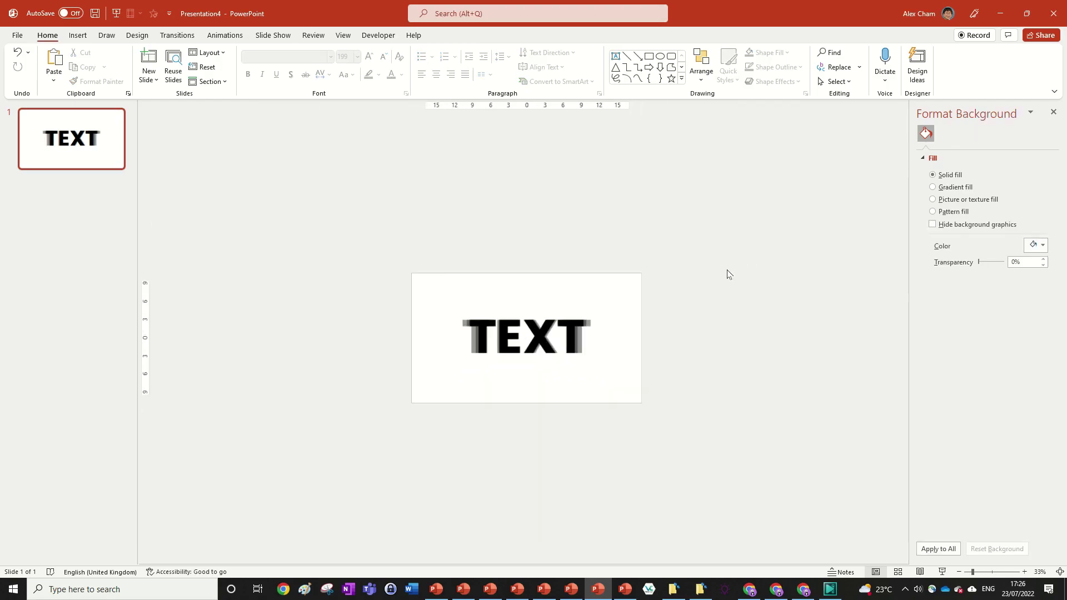
scroll(727, 273, "up", 2, "ctrl")
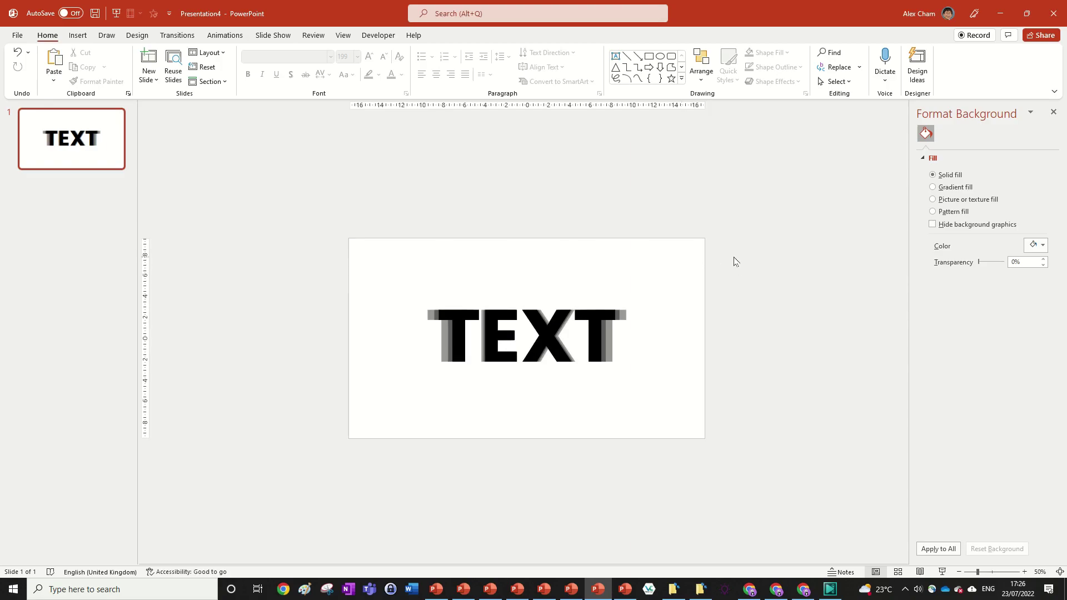
left_click_drag(854, 506, 139, 186)
left_click(991, 131)
left_click(948, 151)
left_click(1036, 319)
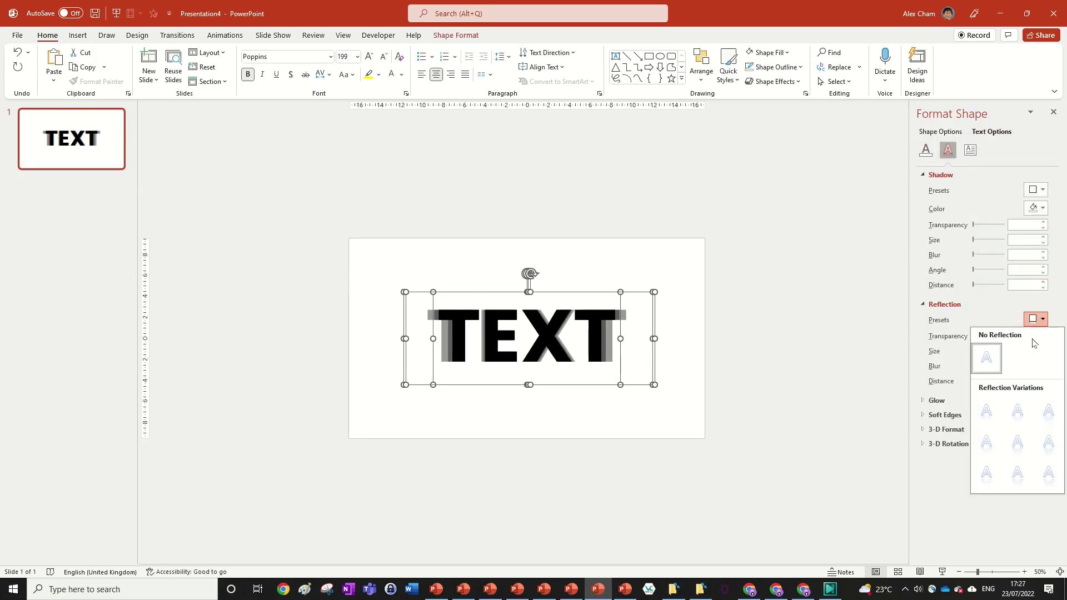
left_click(1018, 422)
left_click(816, 274)
scroll(817, 274, "up", 3)
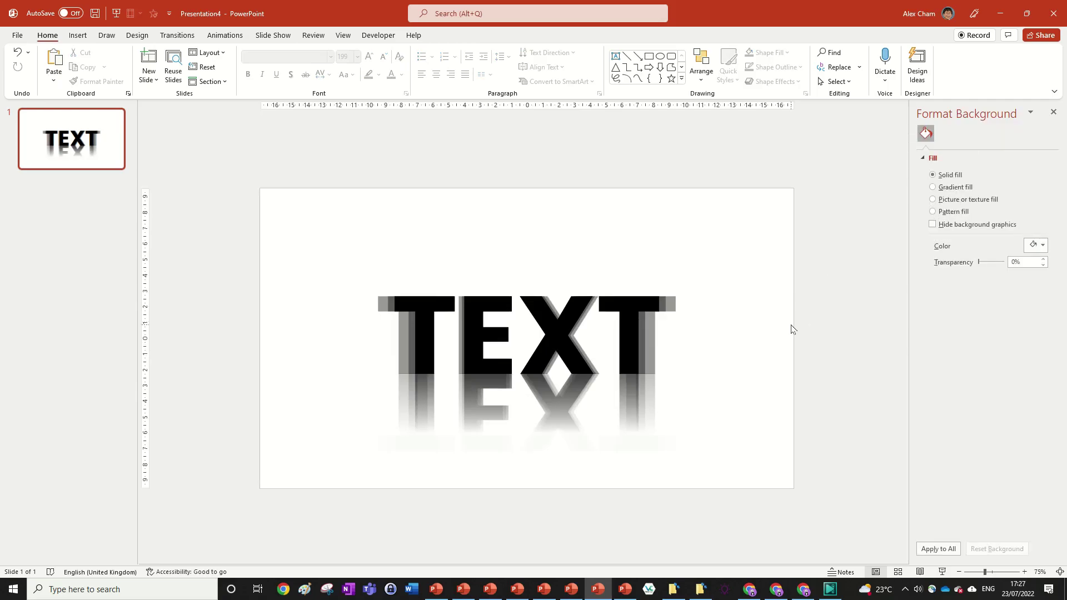
scroll(791, 329, "down", 2)
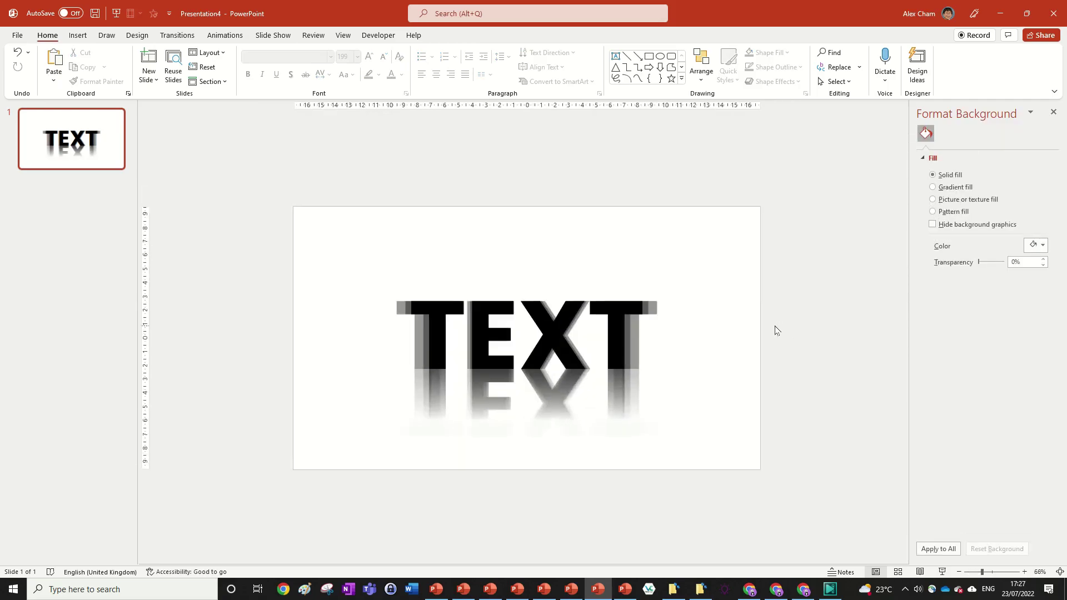